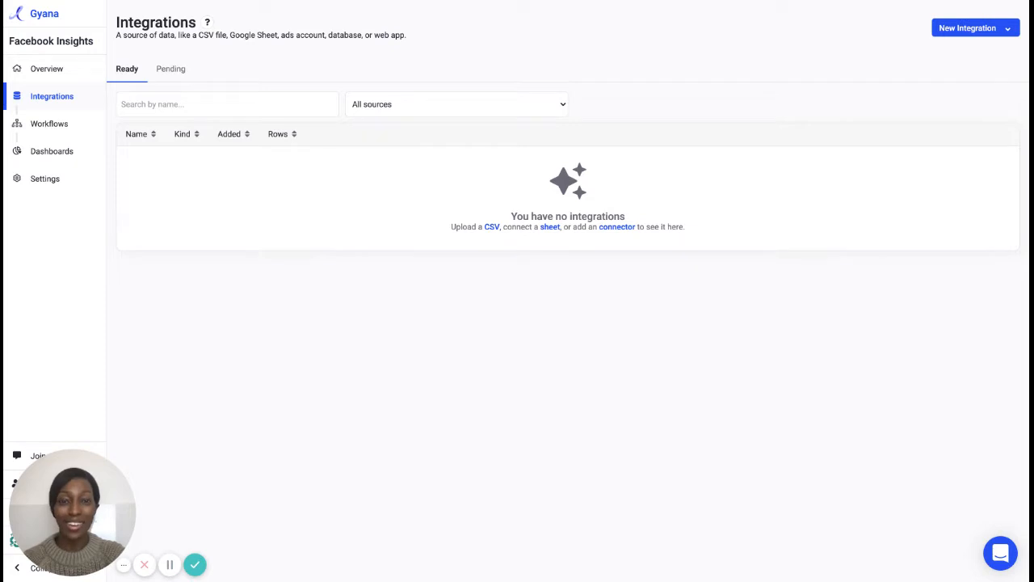
- Start a new connector integration in the Facebook Insights project and choose Facebook Ads as the data source
left_click(617, 227)
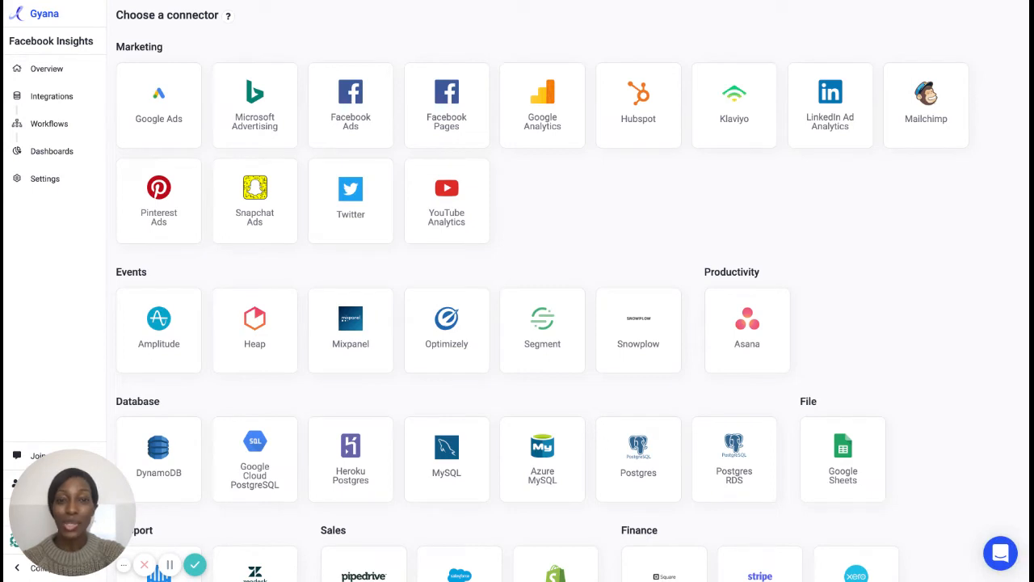
scroll(566, 291, "down", 1)
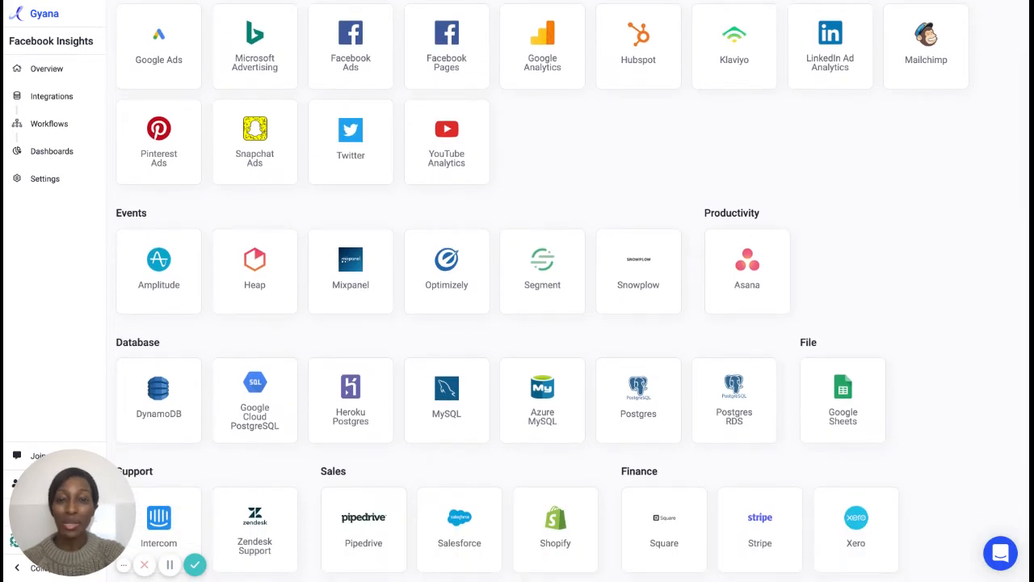
scroll(566, 291, "up", 1)
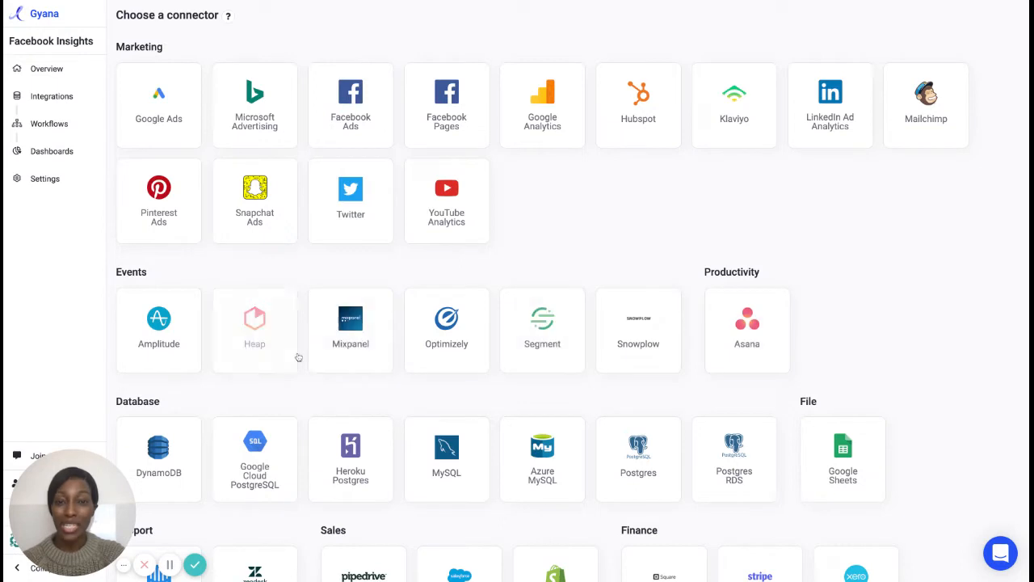
scroll(274, 361, "down", 1)
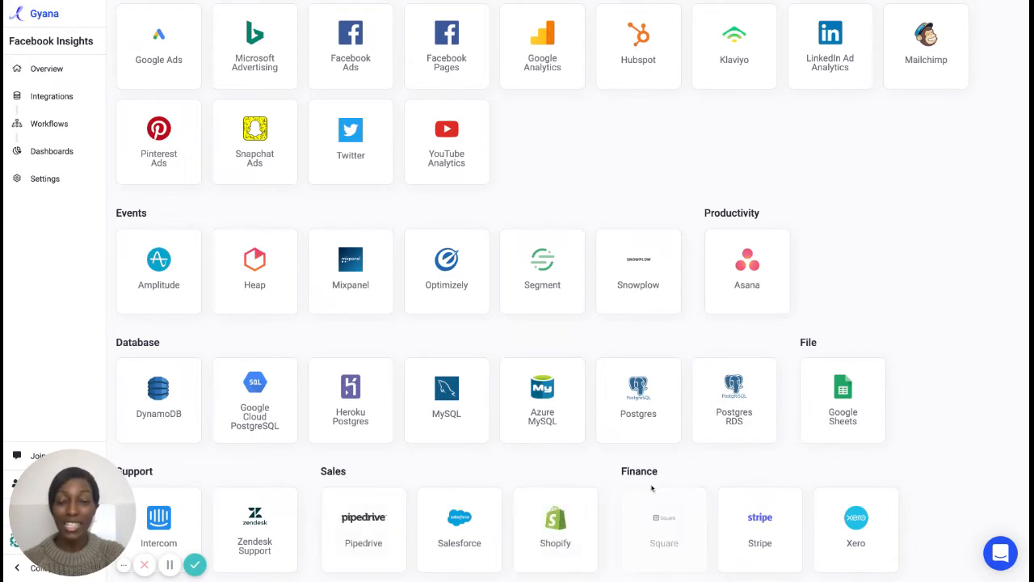
scroll(935, 263, "up", 1)
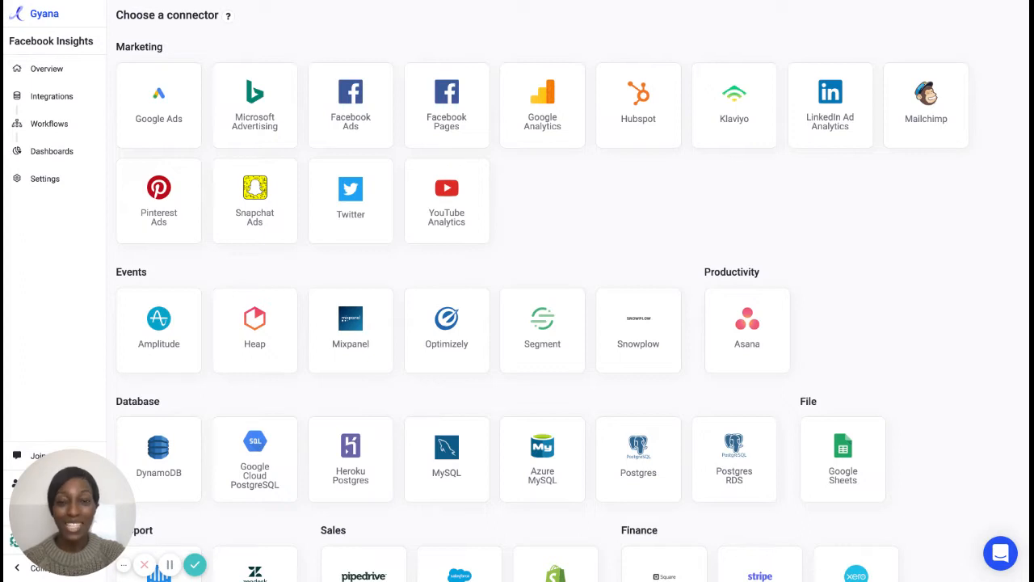
left_click(378, 146)
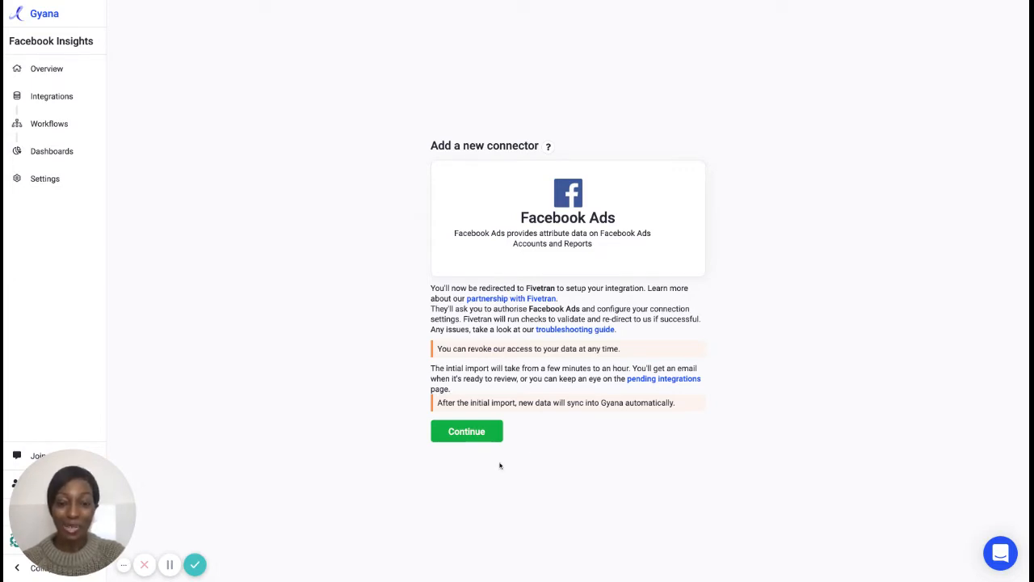
- Continue to Fivetran, accept its data-extraction notice and authorize the Facebook Ads API with the Grant User Access method
left_click(472, 429)
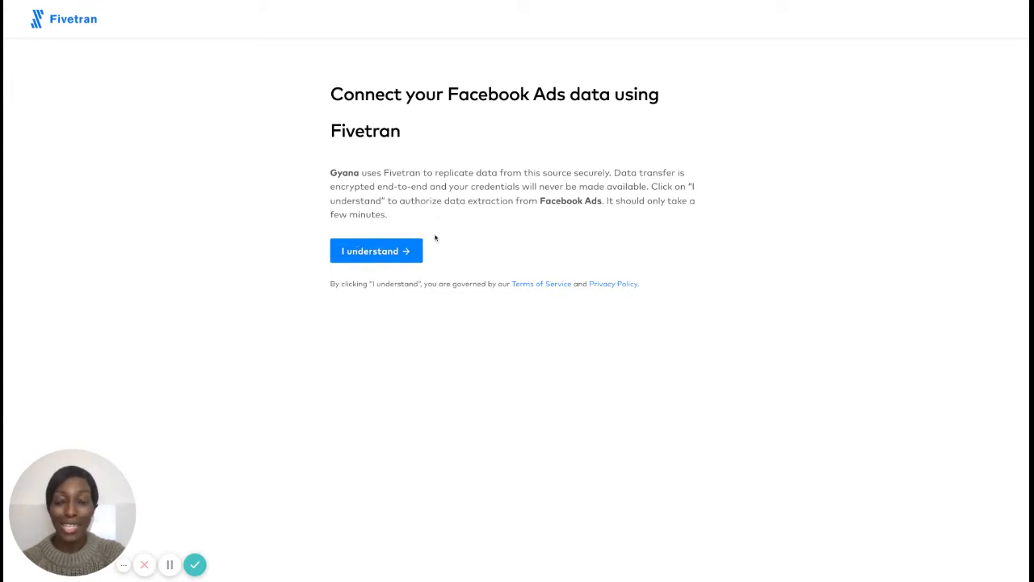
left_click(391, 252)
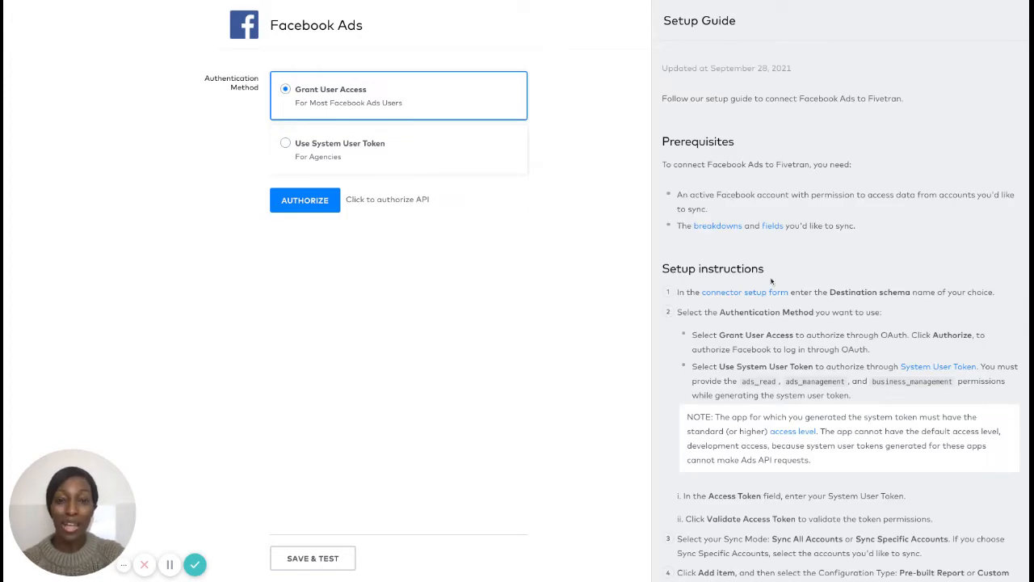
scroll(772, 285, "down", 3)
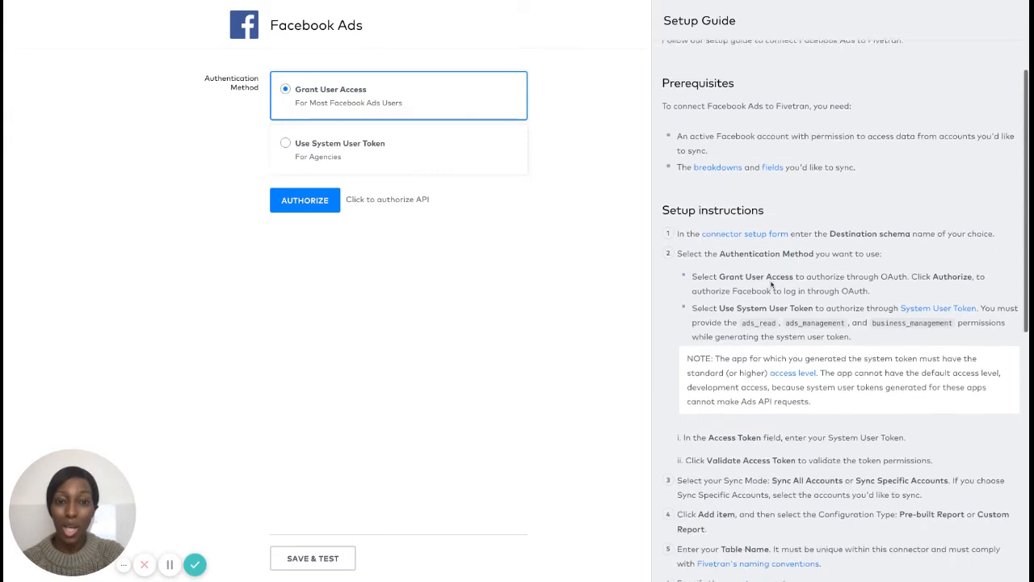
scroll(844, 311, "down", 2)
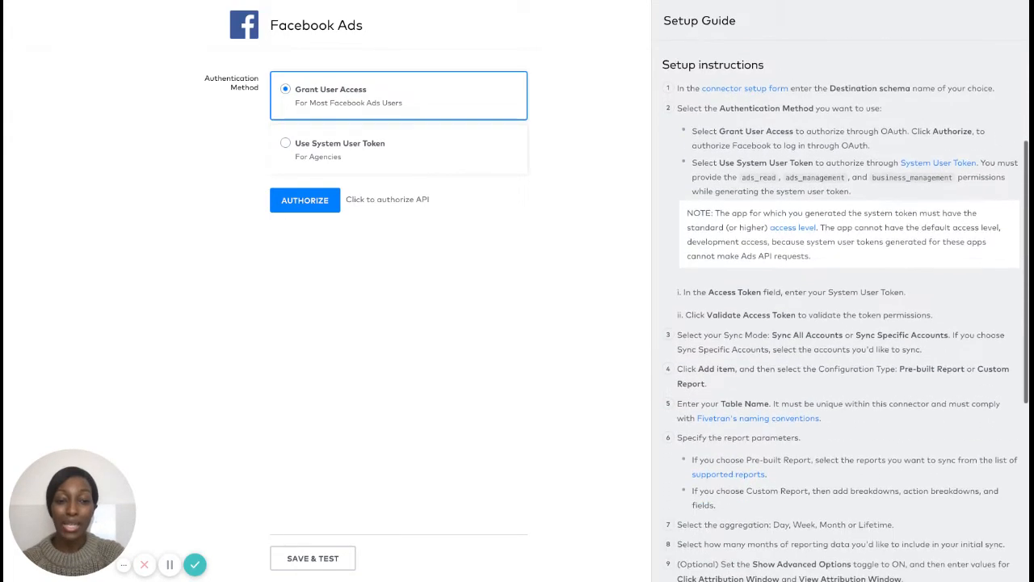
scroll(760, 202, "down", 3)
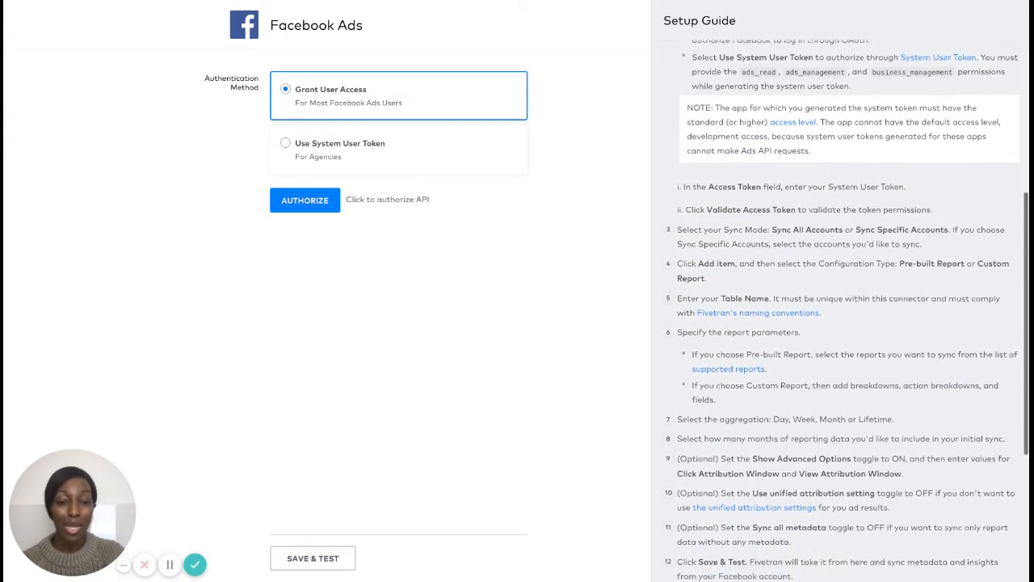
scroll(758, 242, "up", 8)
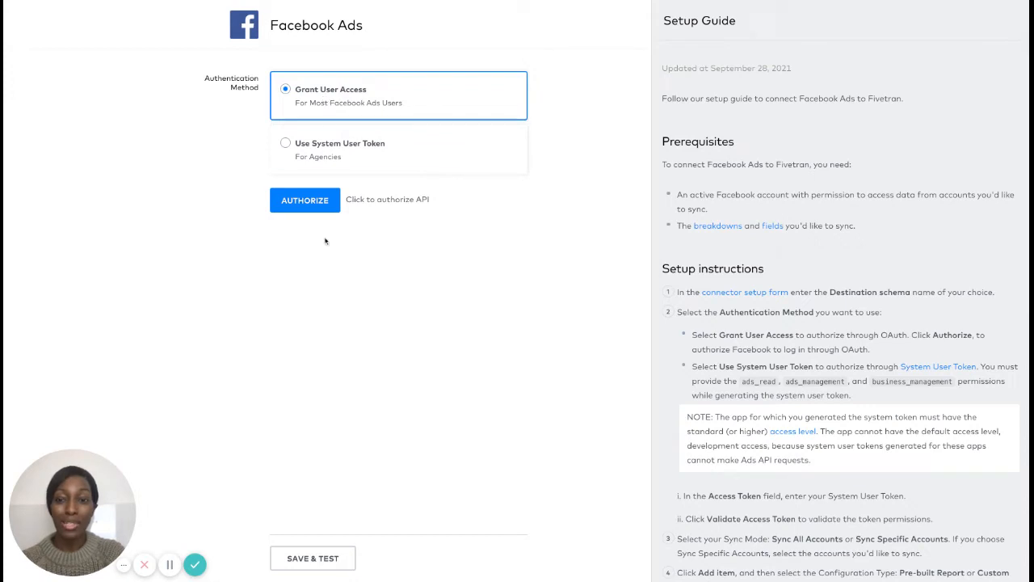
left_click(308, 206)
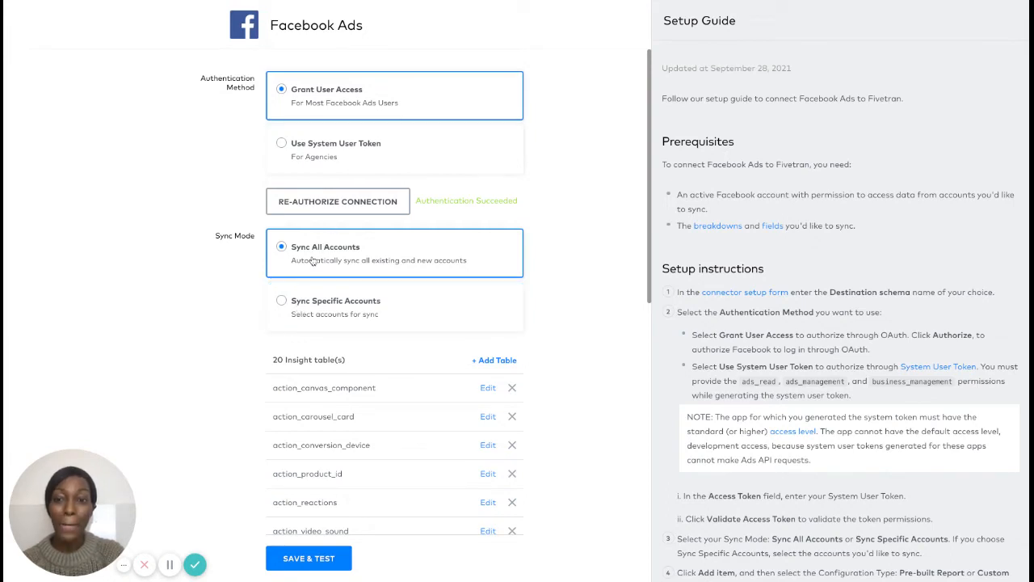
- Save and test the Facebook Ads connection, keeping Sync All Accounts, the default insight tables and the sync of all metadata
scroll(251, 285, "down", 1)
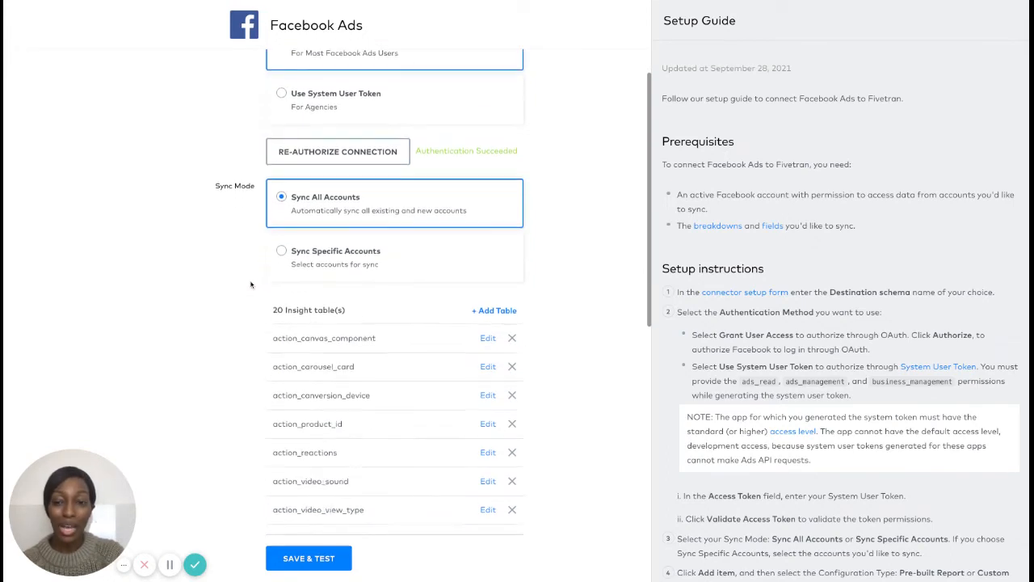
scroll(250, 284, "down", 4)
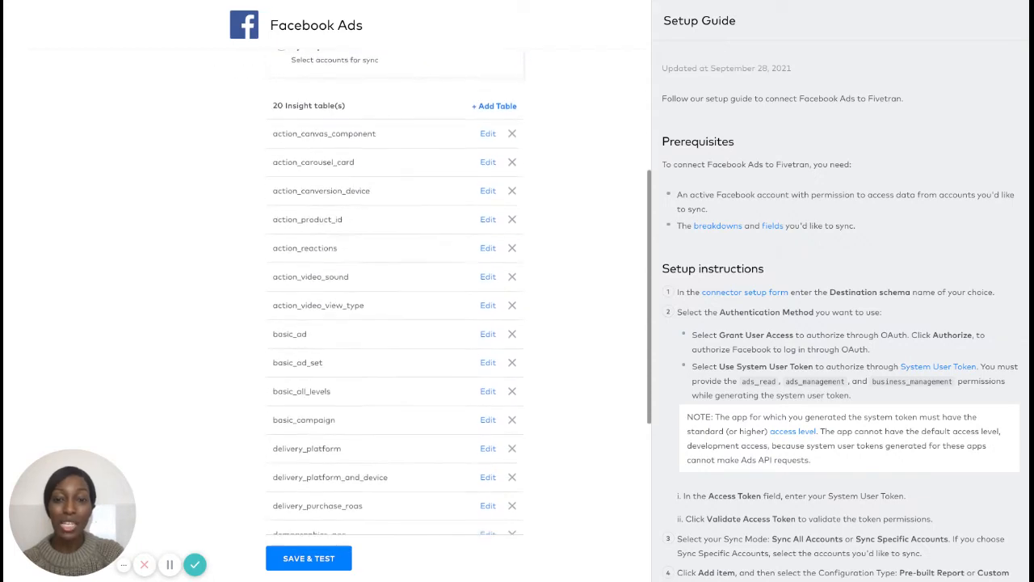
scroll(399, 311, "down", 1)
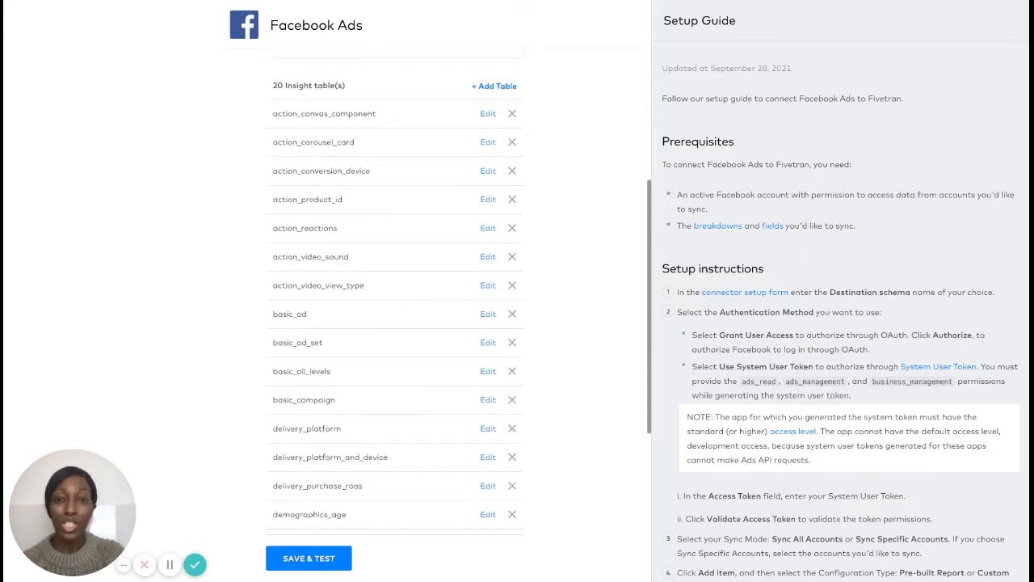
scroll(396, 299, "down", 5)
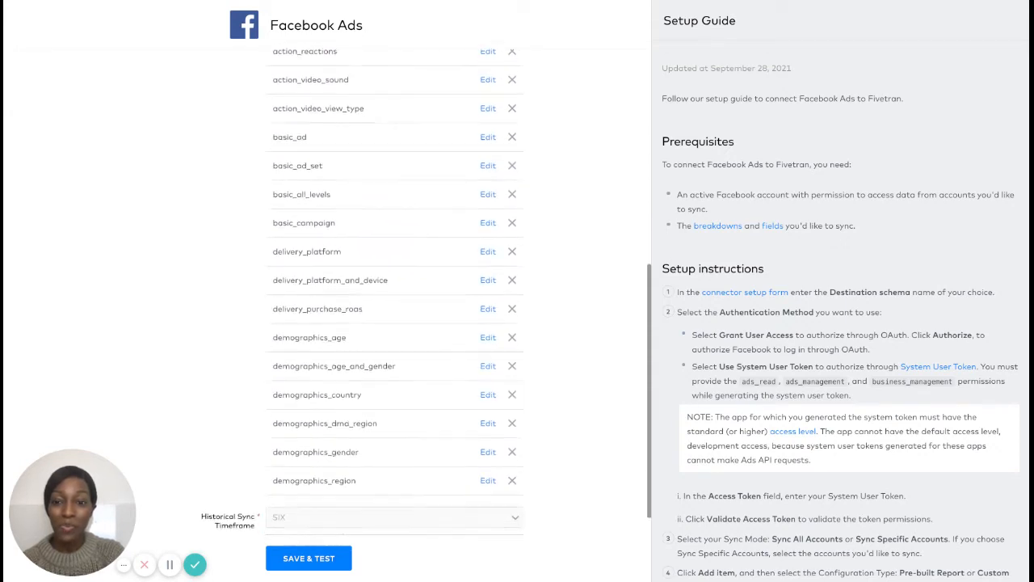
scroll(396, 299, "down", 1)
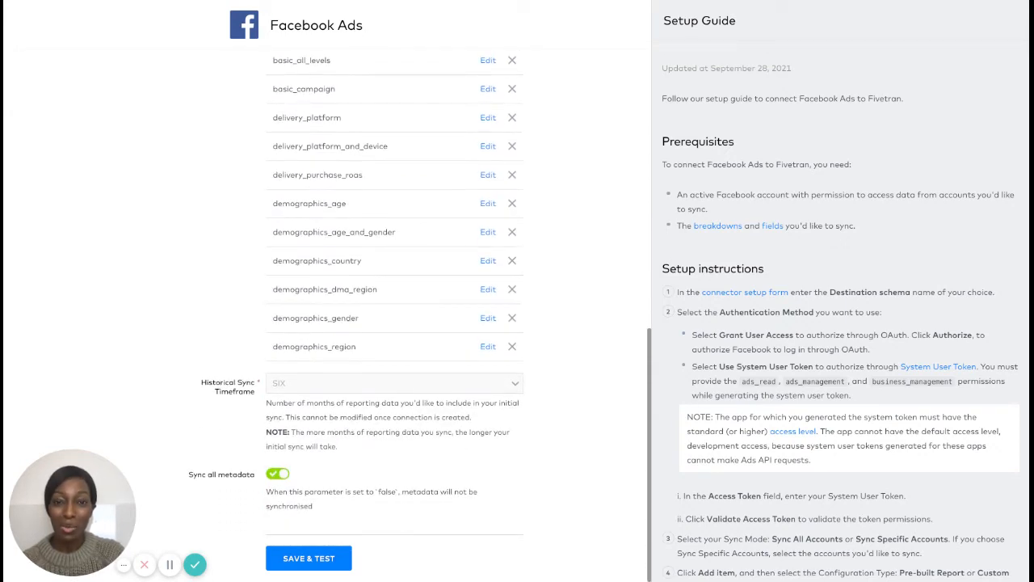
left_click(323, 557)
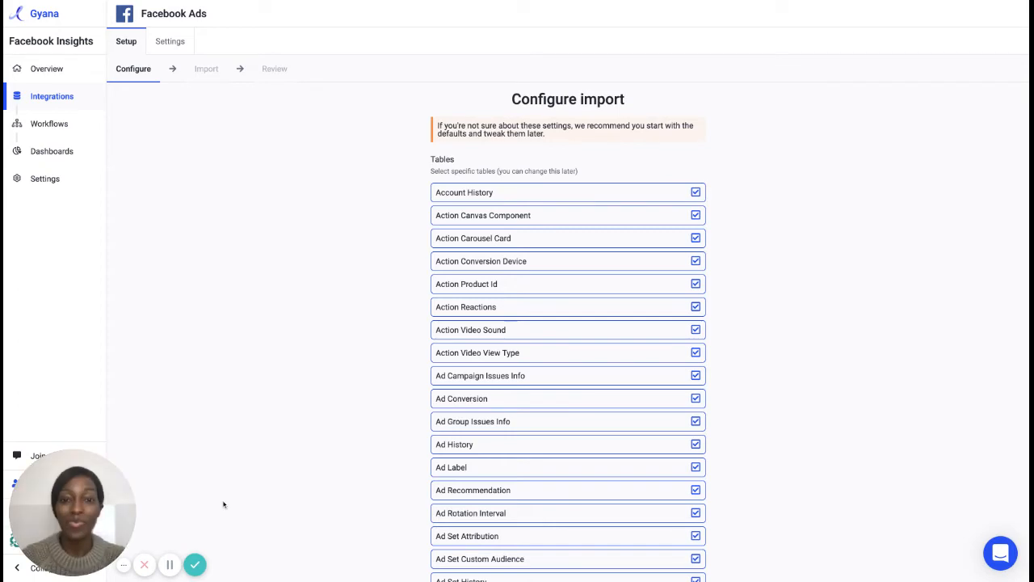
- Review the list of Facebook Ads tables in the import configuration and start the import with all default tables selected
scroll(518, 464, "down", 1)
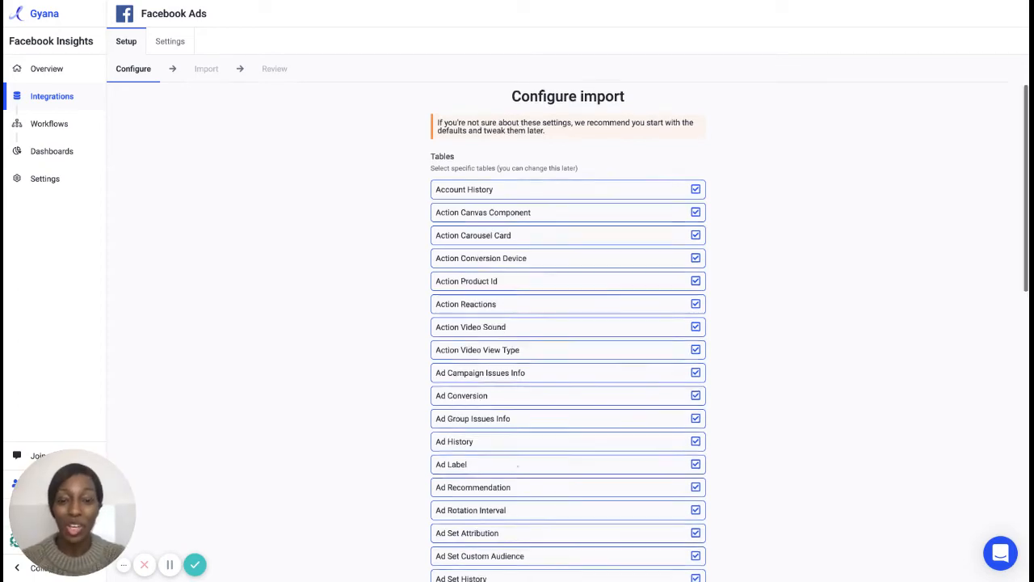
scroll(517, 465, "down", 5)
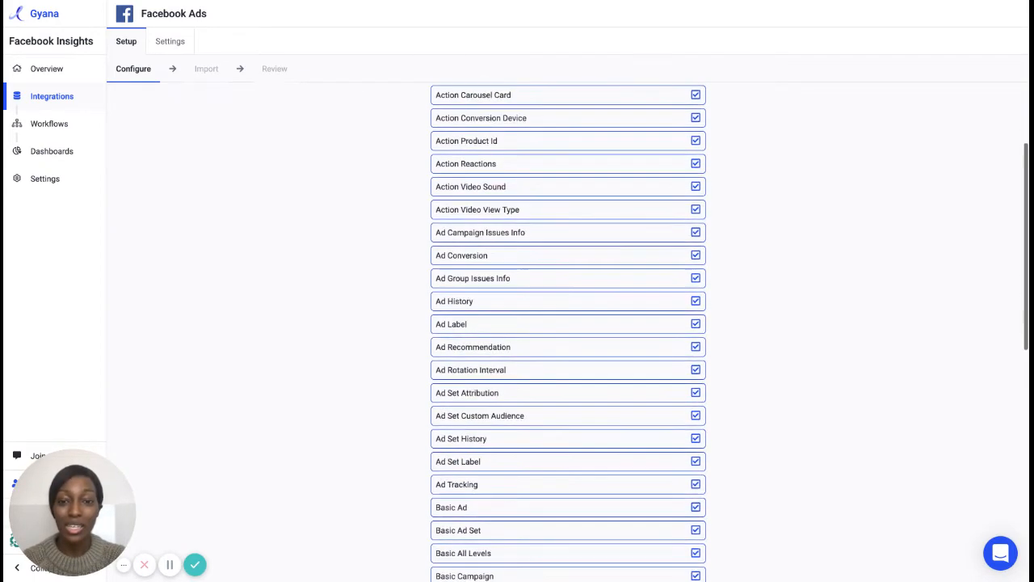
scroll(568, 332, "down", 5)
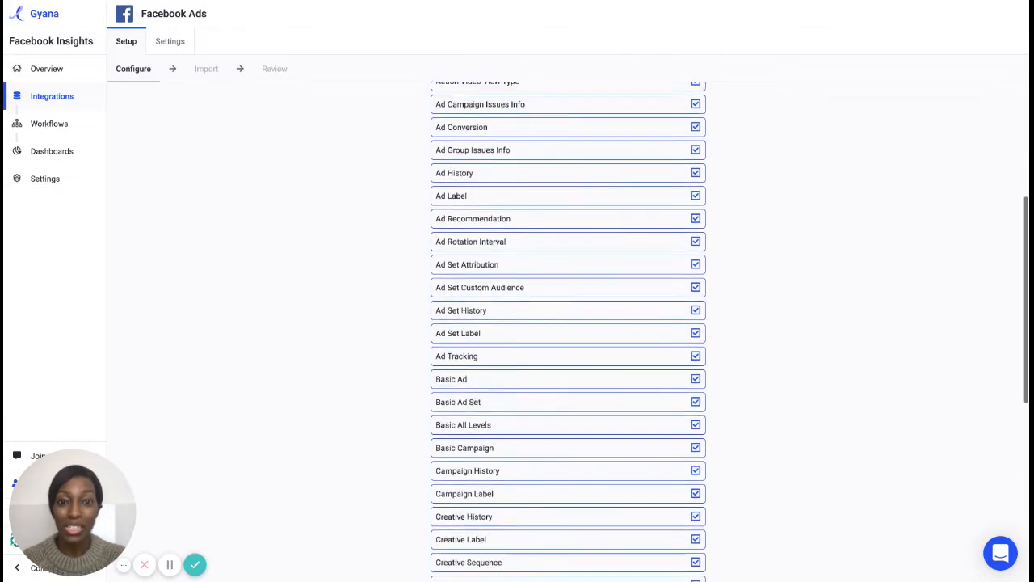
scroll(568, 331, "down", 5)
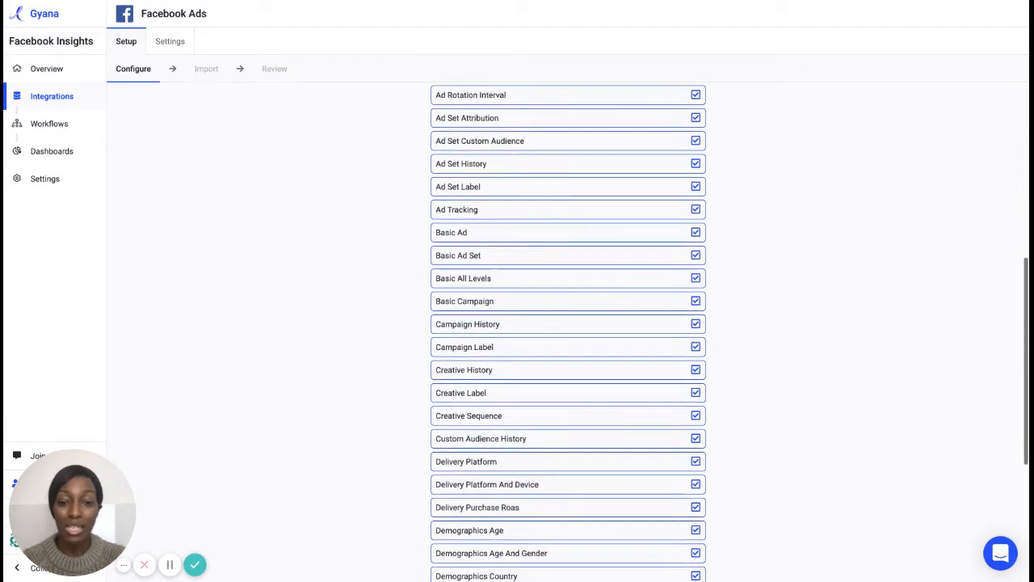
scroll(568, 331, "up", 9)
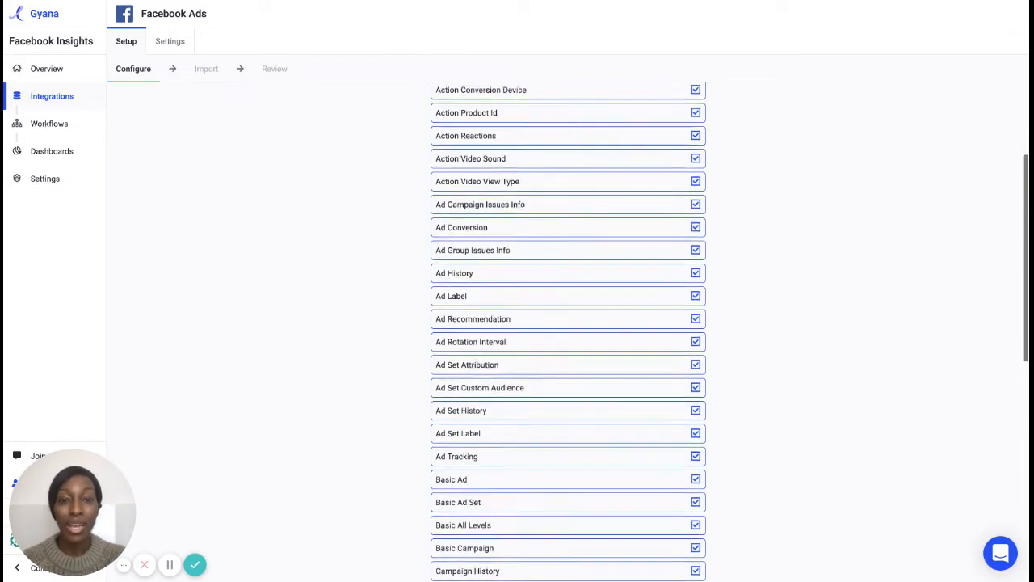
scroll(568, 331, "up", 4)
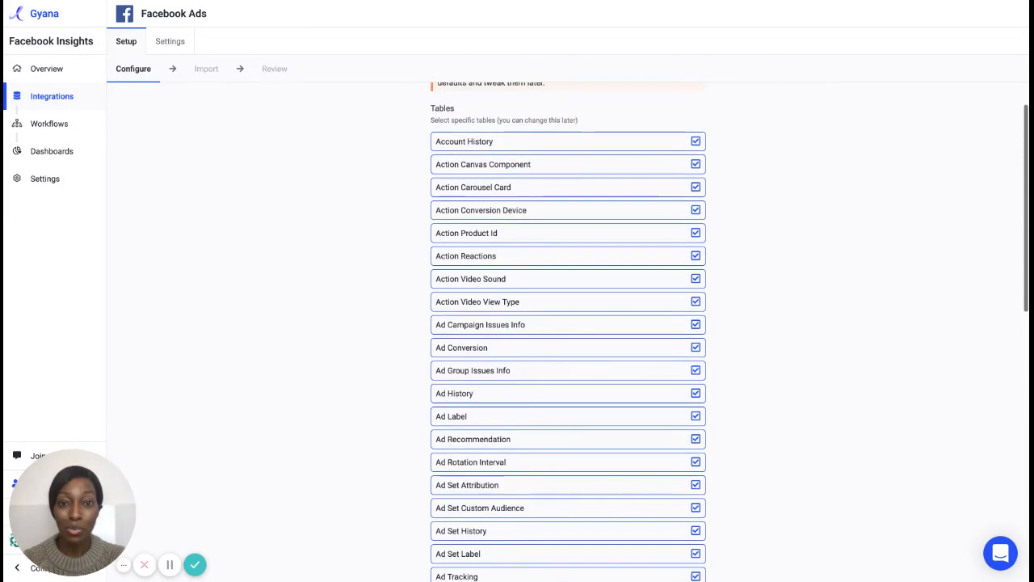
scroll(568, 331, "down", 1)
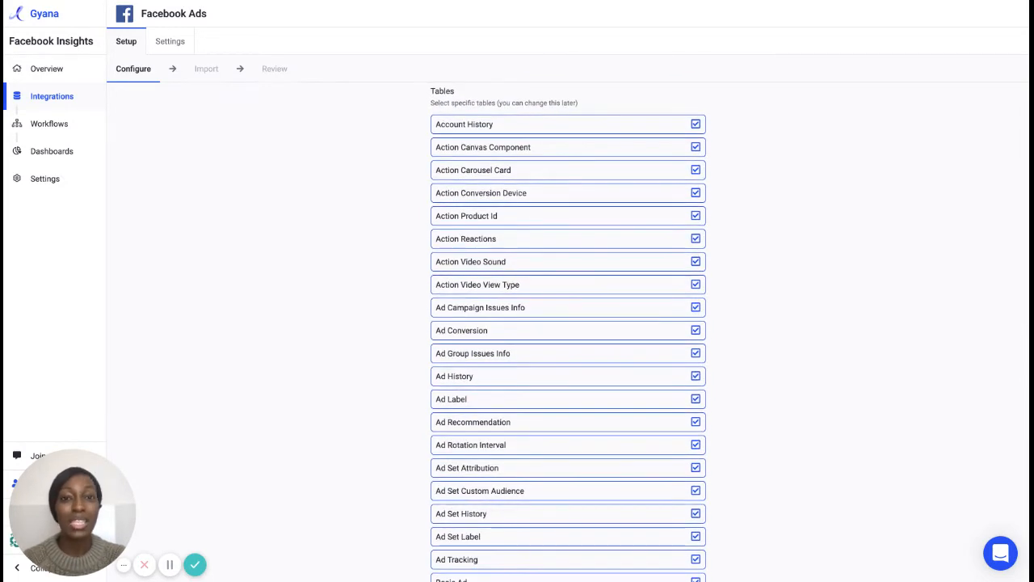
scroll(569, 332, "down", 1)
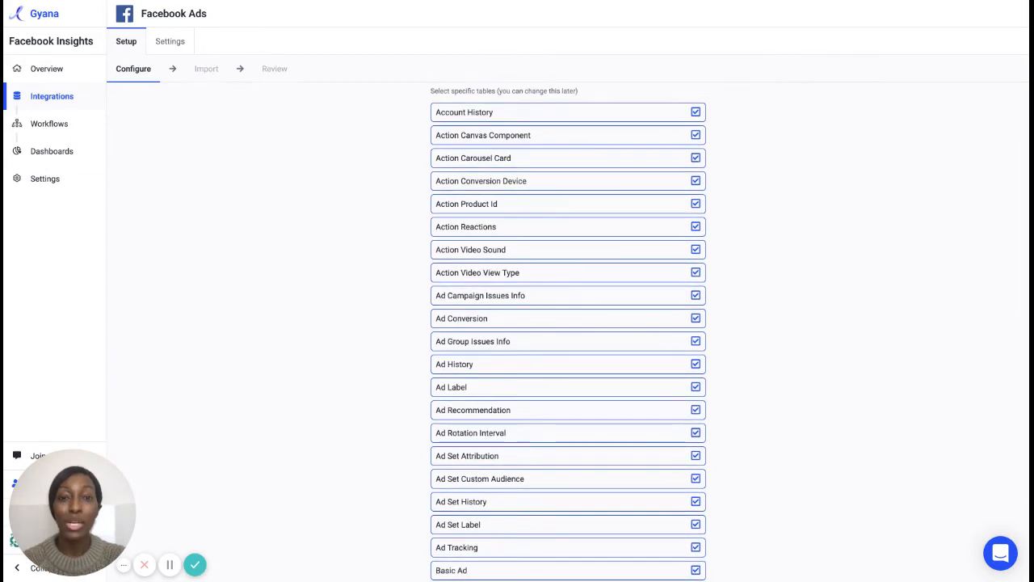
scroll(568, 332, "down", 5)
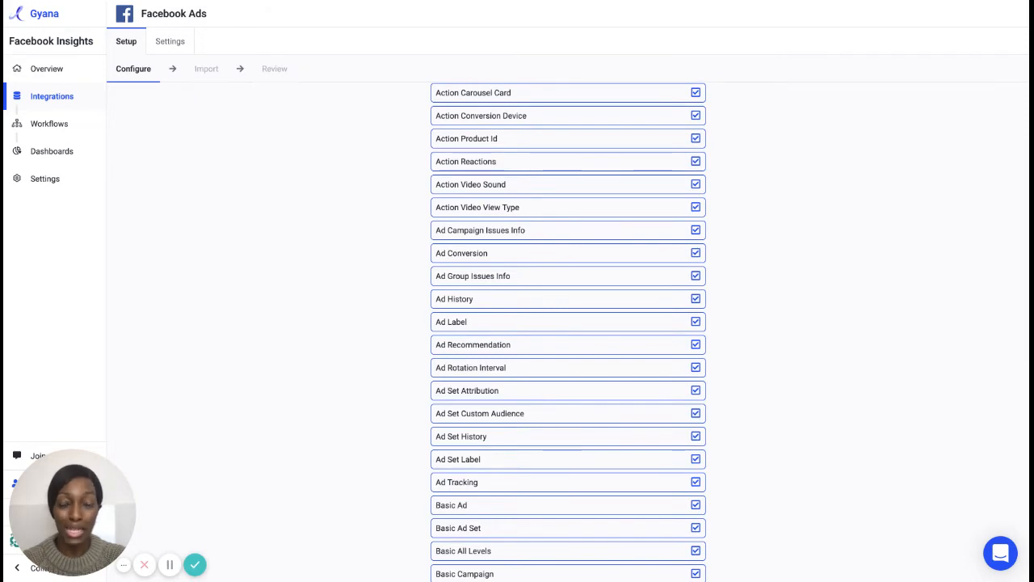
scroll(568, 331, "down", 10)
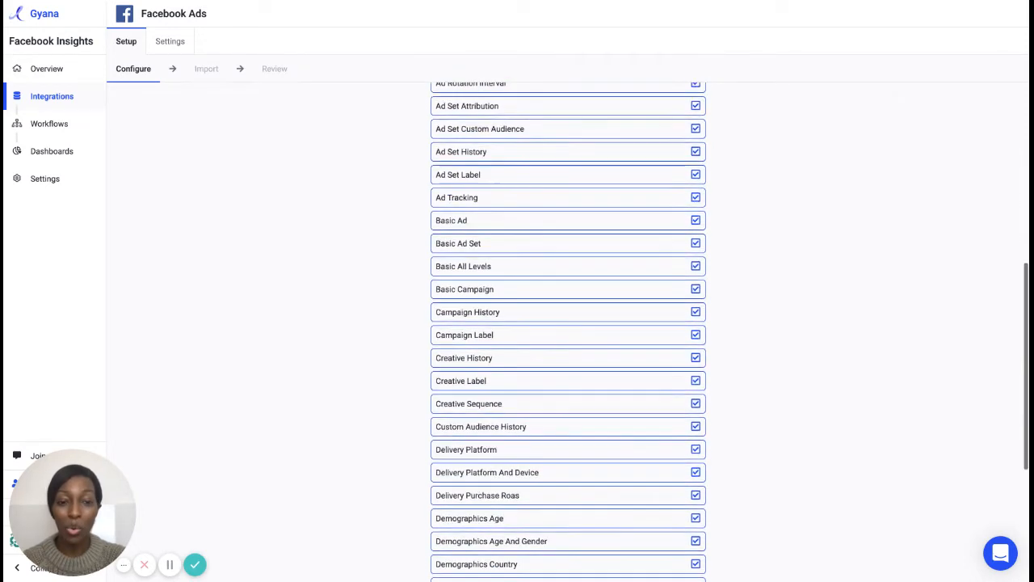
scroll(568, 331, "down", 5)
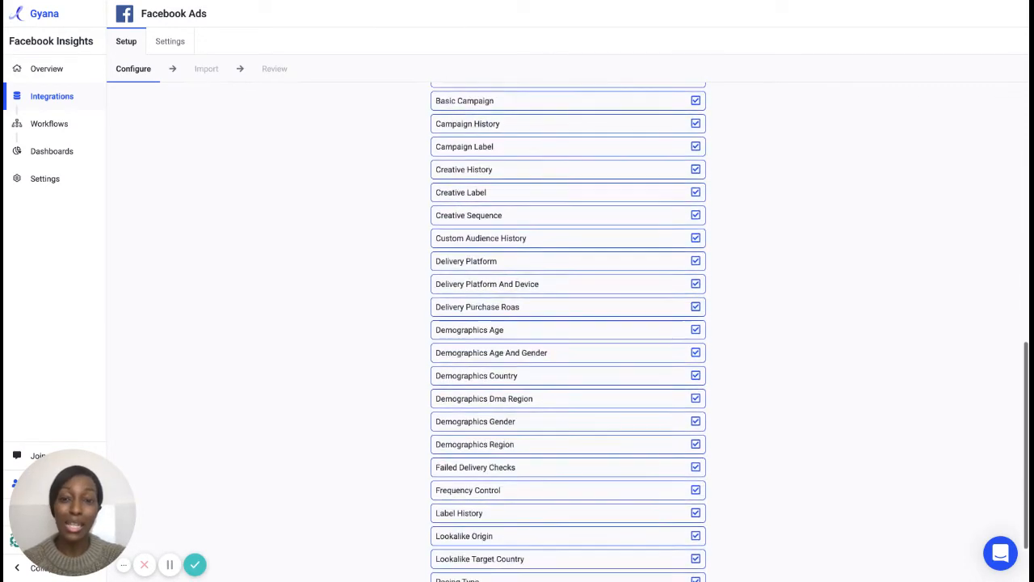
scroll(568, 332, "down", 2)
left_click(450, 562)
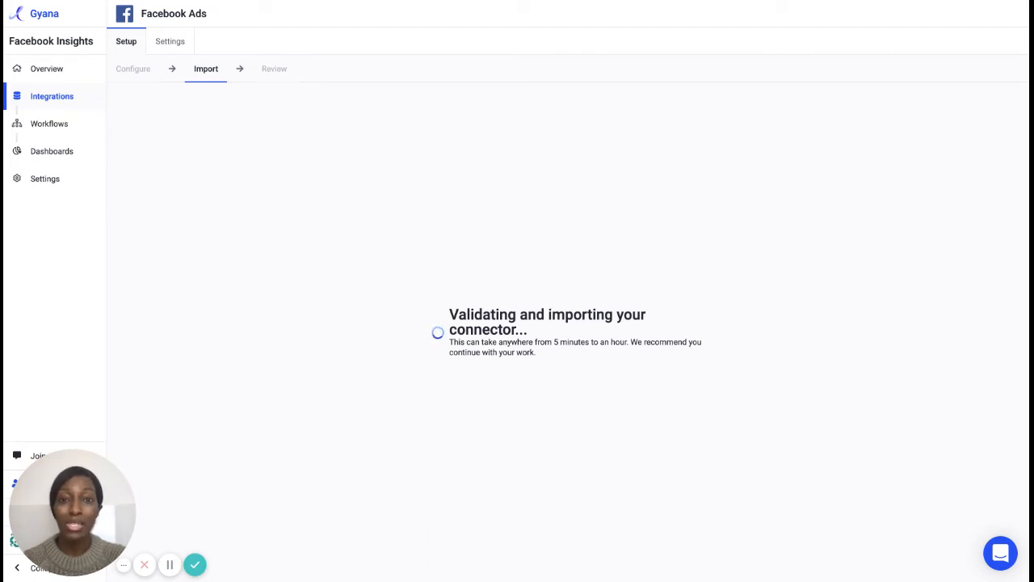
- Check the state of the Facebook Ads import among the project's pending integrations, and view the ready integrations
left_click(72, 96)
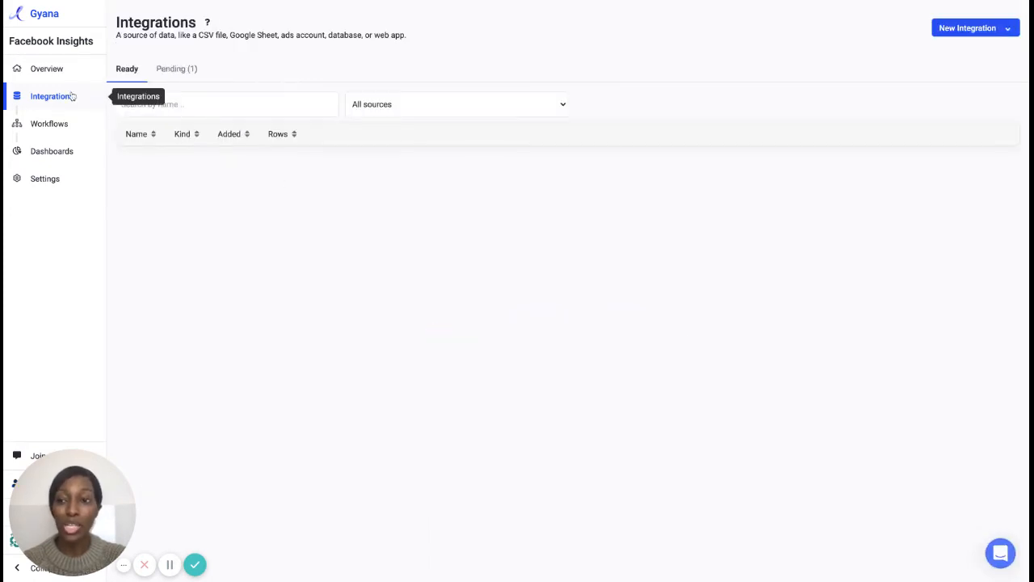
left_click(189, 80)
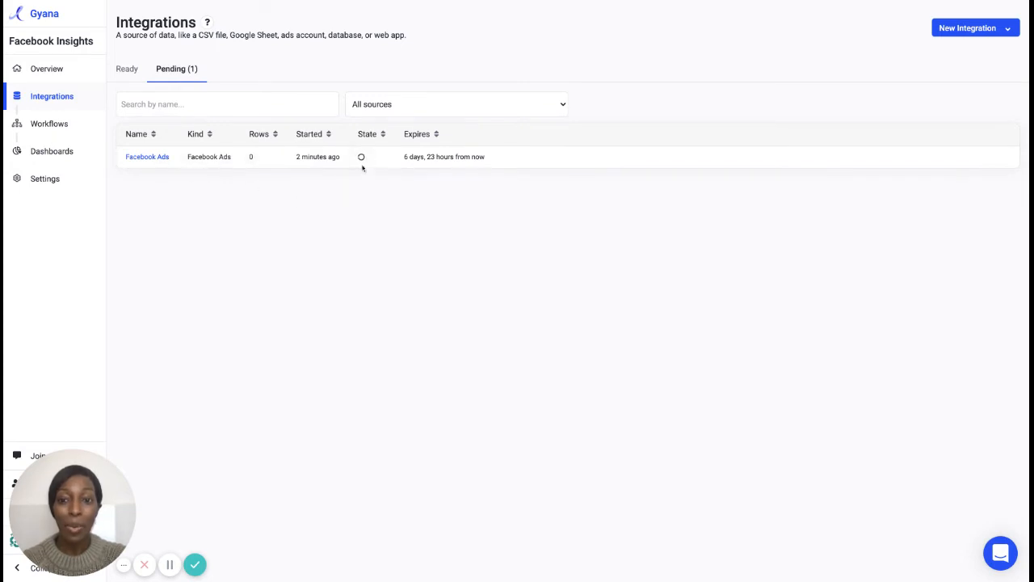
mouse_move(363, 162)
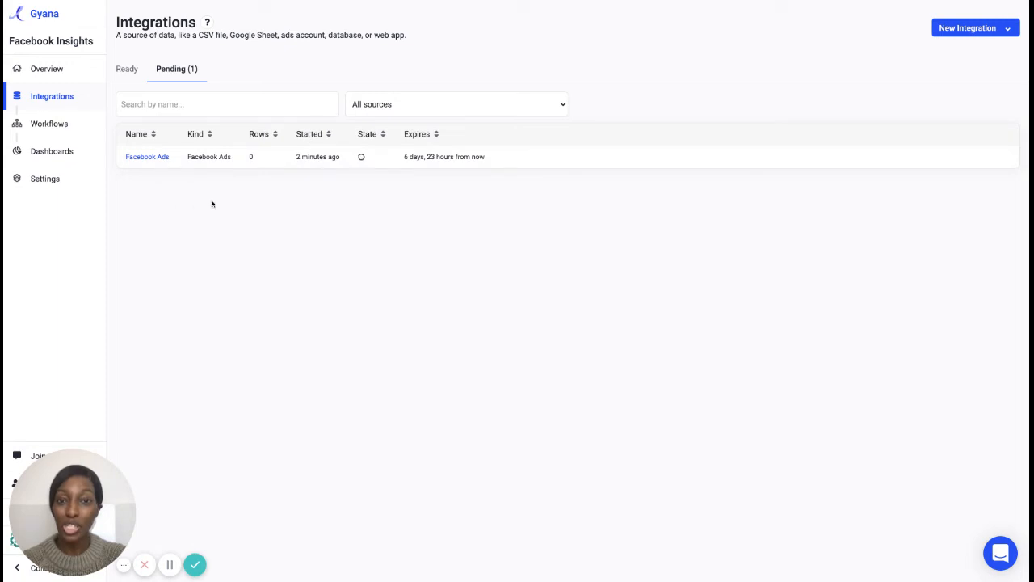
left_click(127, 69)
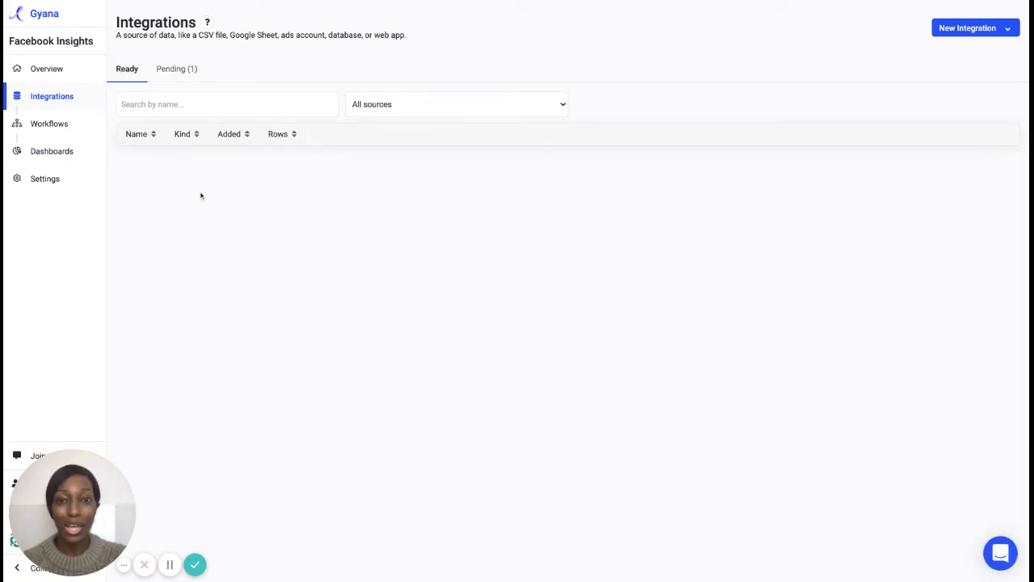
- Open the pending Facebook Ads integration for review and confirm its import into the project
left_click(180, 80)
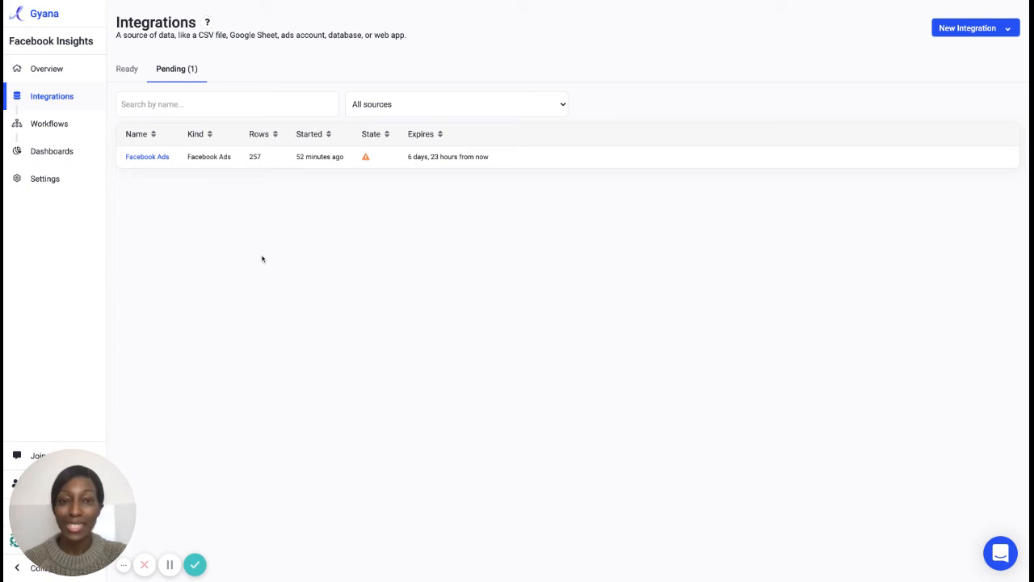
mouse_move(366, 161)
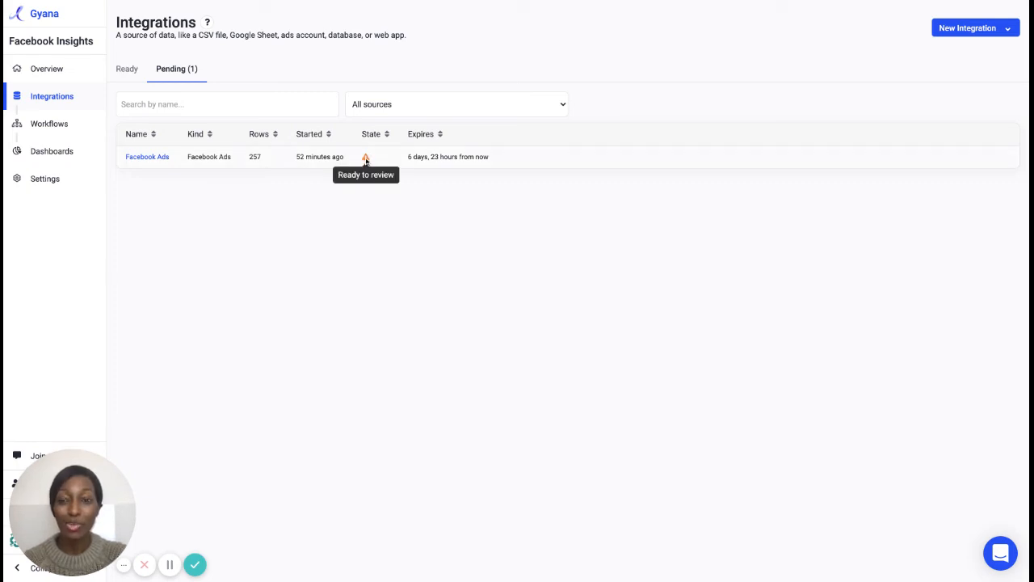
left_click(154, 161)
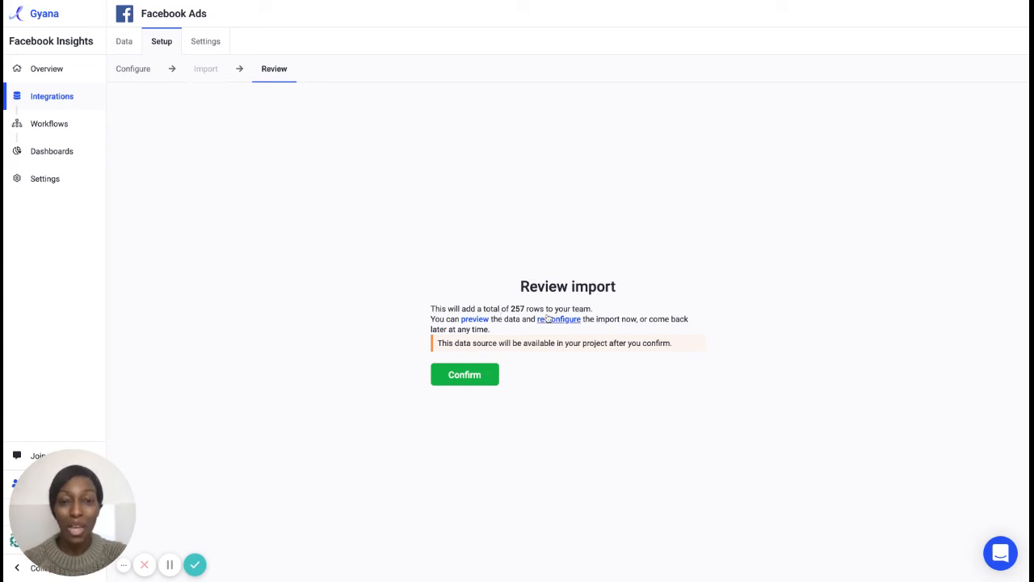
left_click(485, 379)
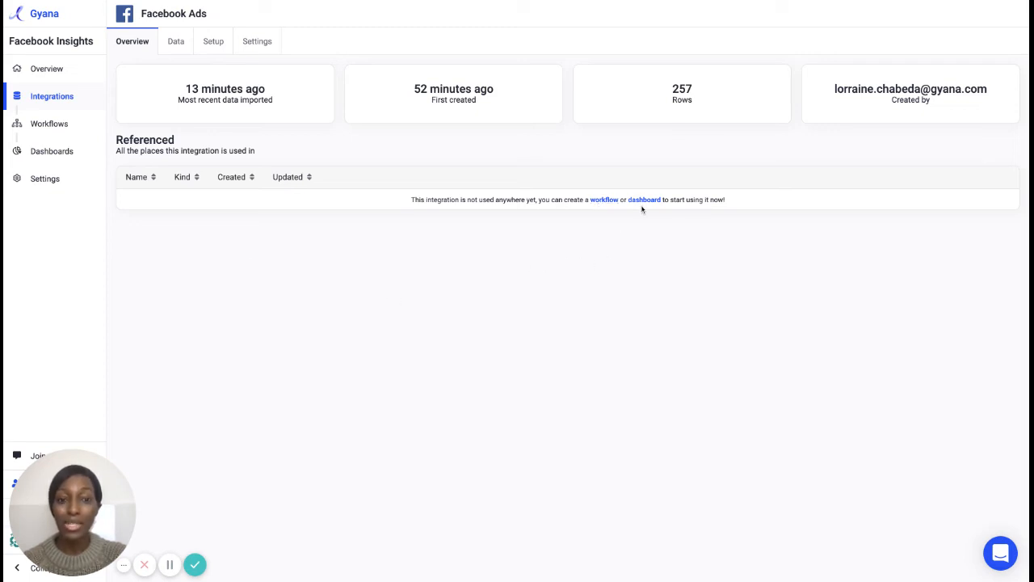
- Examine the Reach Frequency table's structure and data preview, the integration's setup status and settings, and return to its overview
left_click(180, 51)
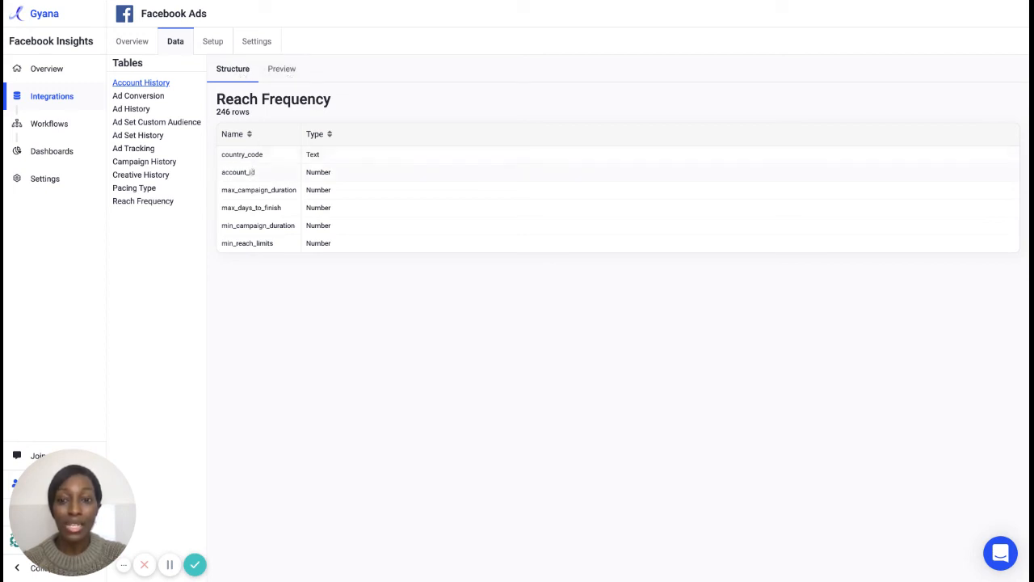
left_click(279, 72)
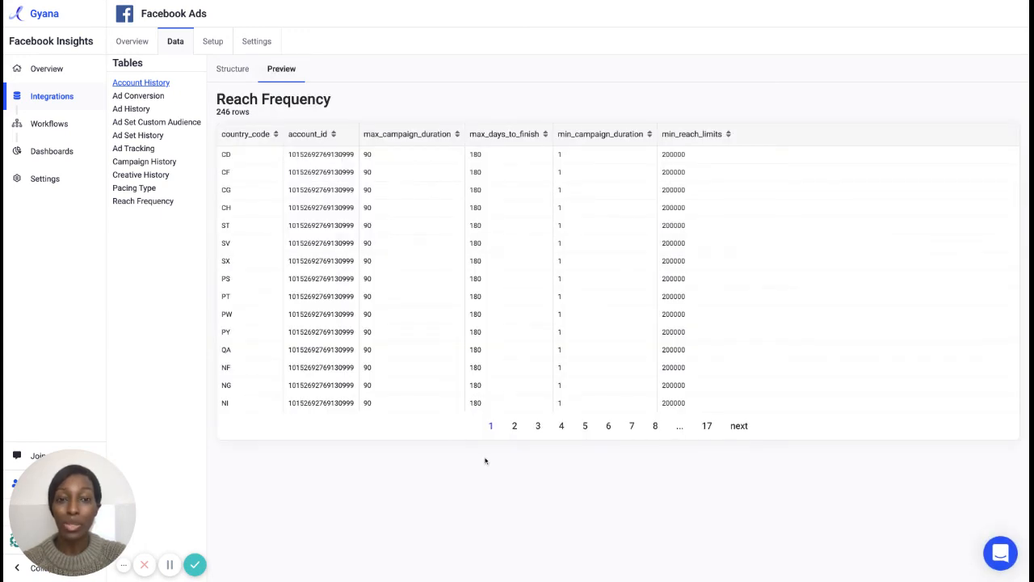
left_click(212, 41)
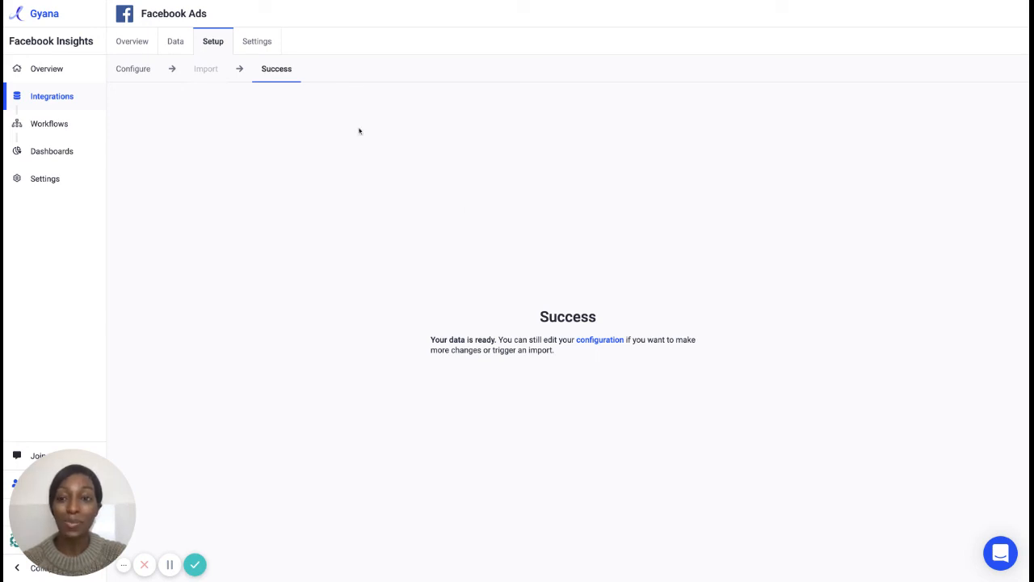
left_click(262, 50)
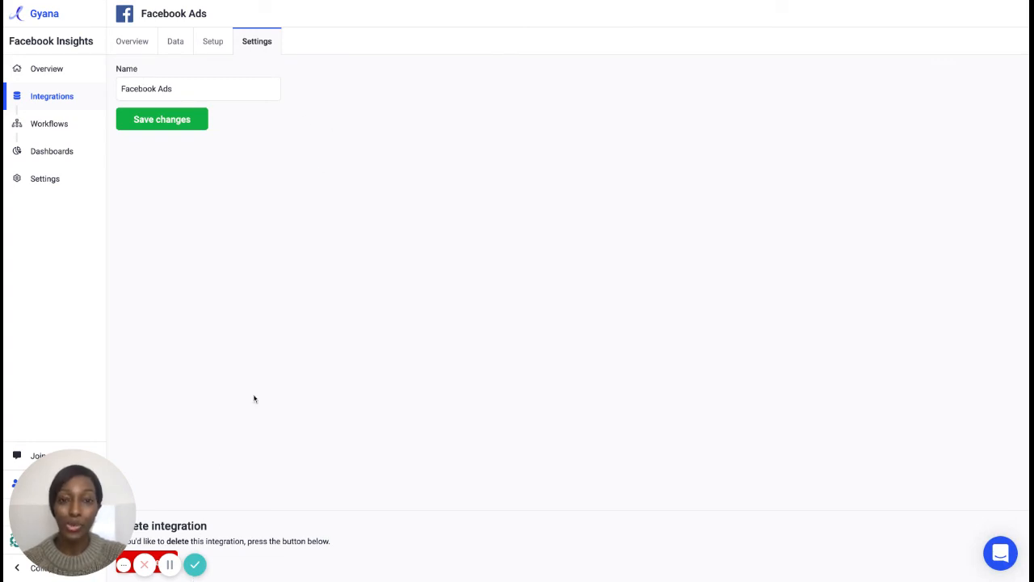
left_click(143, 44)
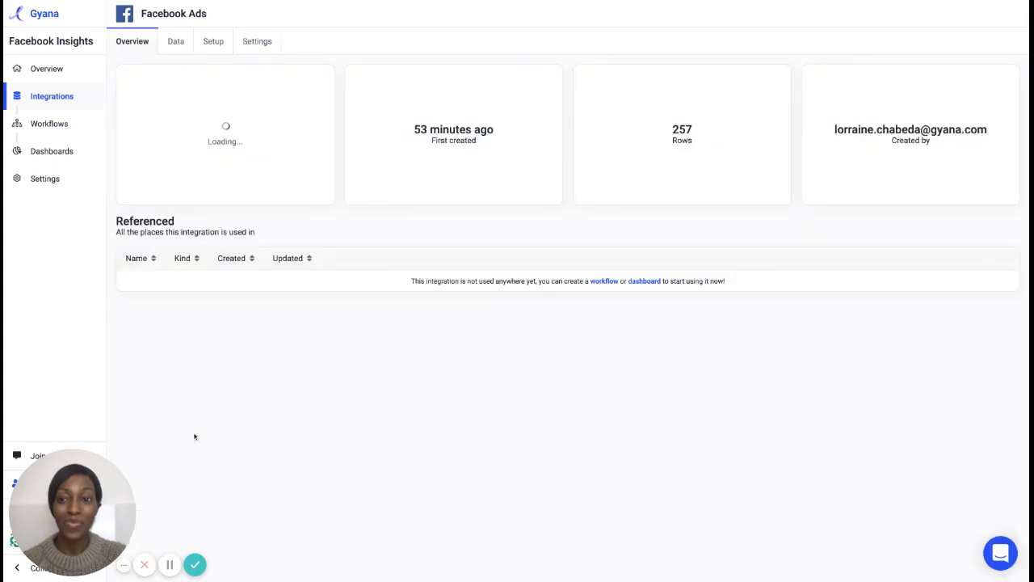